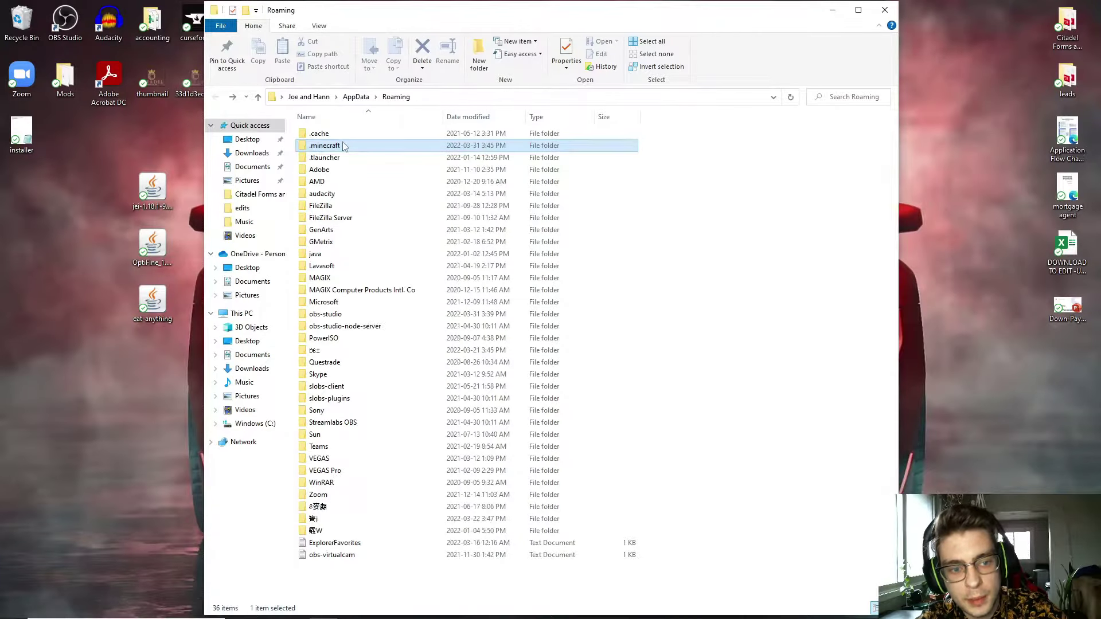
# - Open the .minecraft folder in AppData\Roaming, then close File Explorer to show the desktop
pyautogui.doubleClick(348, 151)
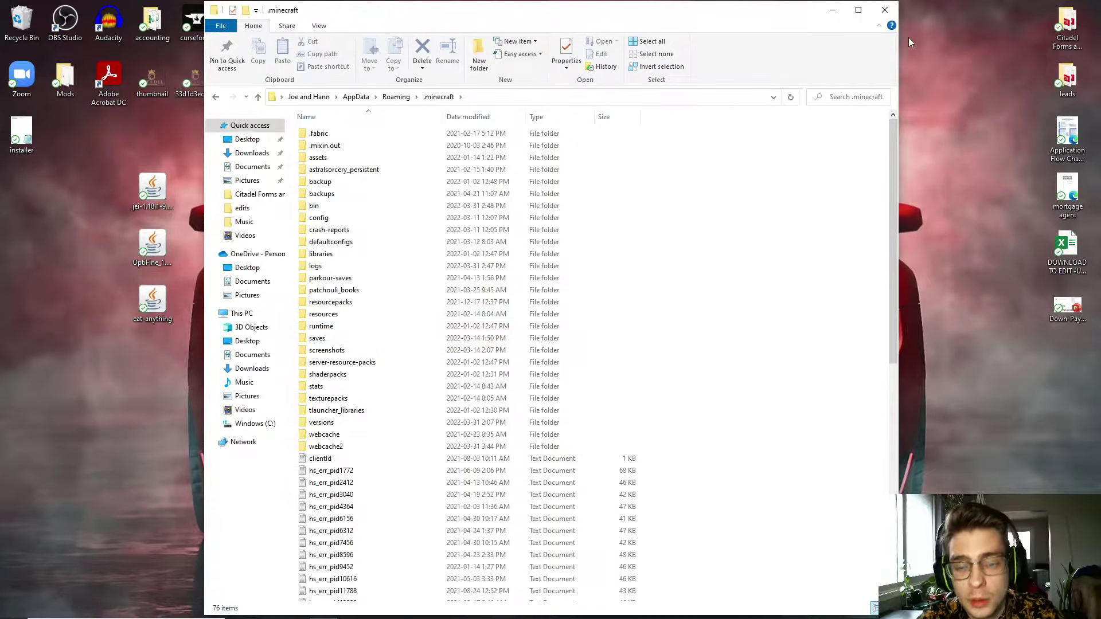
pyautogui.click(892, 10)
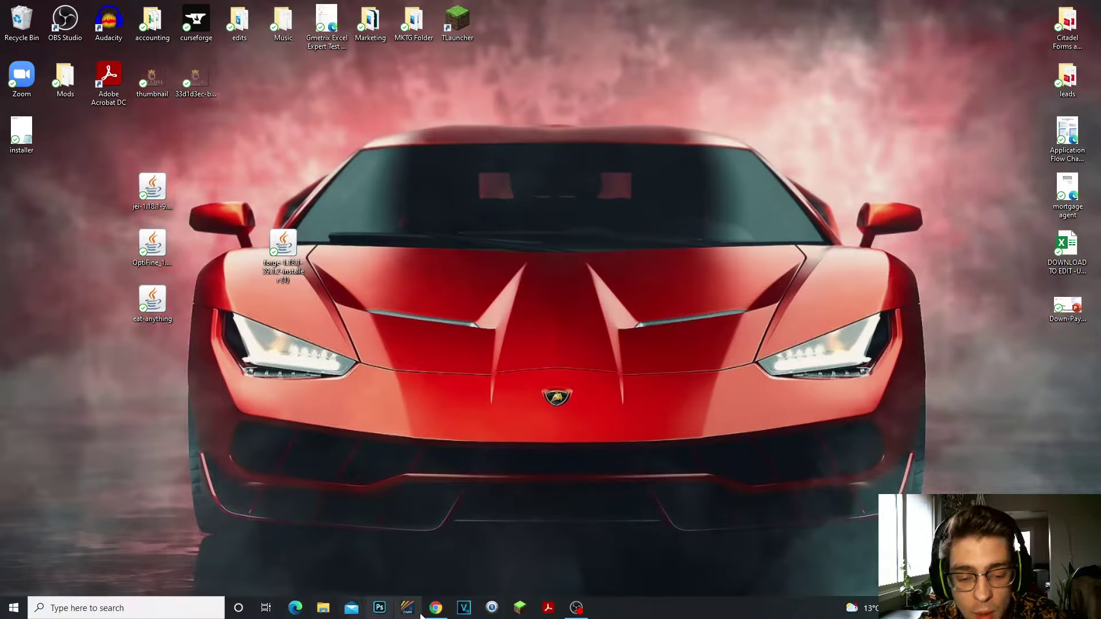
# - Choose Minecraft 1.18.1 on the Forge downloads page and follow its latest Installer link
pyautogui.click(437, 607)
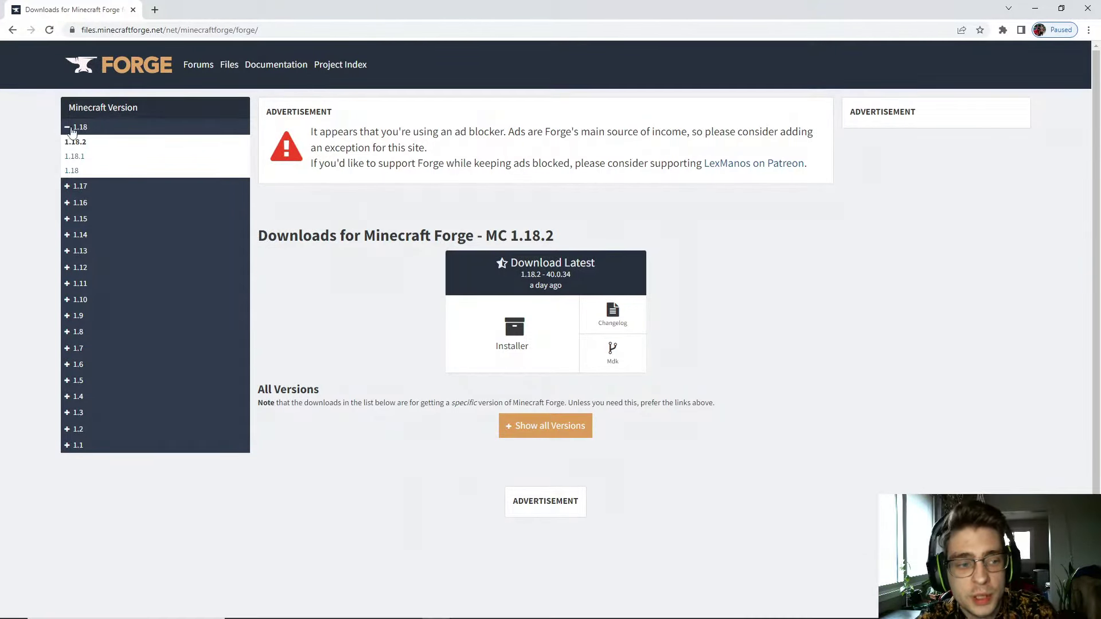
pyautogui.click(82, 157)
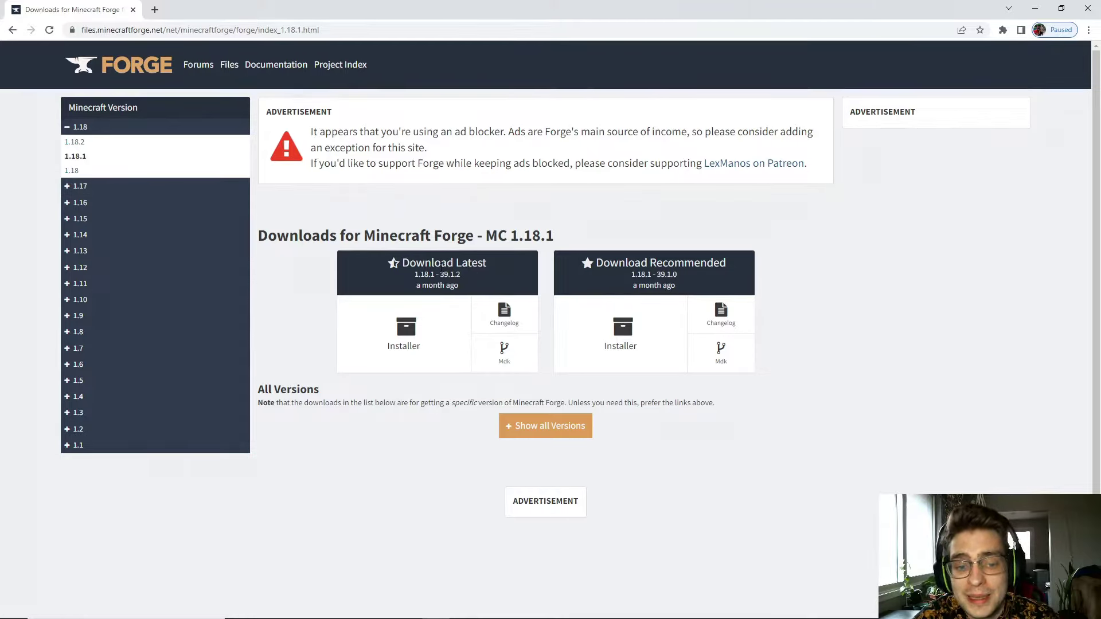
pyautogui.click(411, 341)
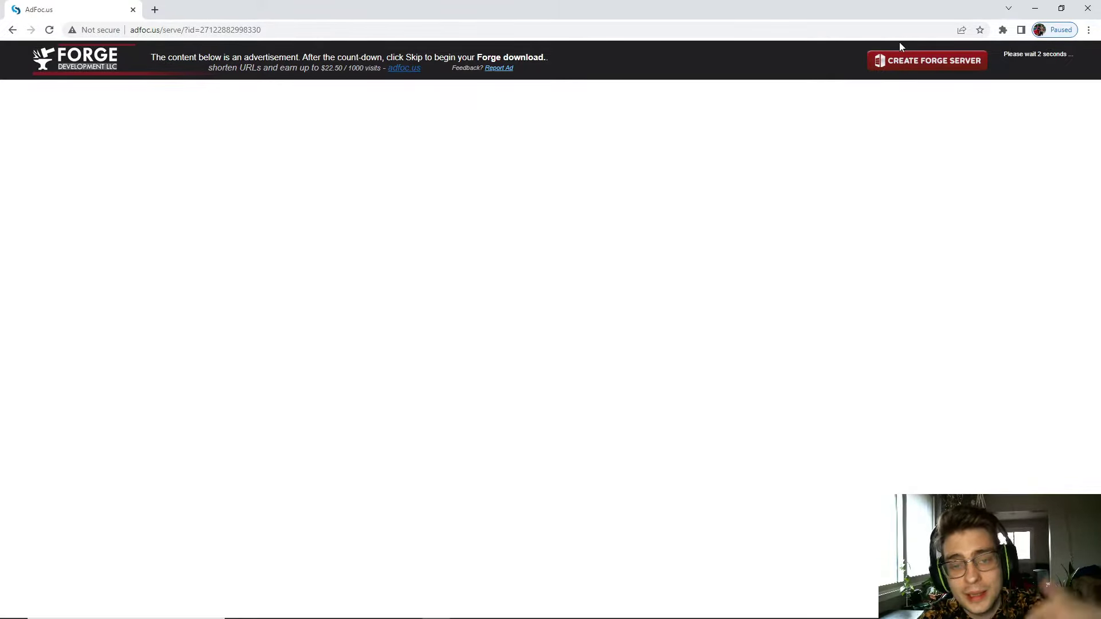
# - Move the Forge 1.18.1-39.1.2 installer jar onto the desktop, minimize Chrome, and launch the installer
pyautogui.moveTo(538, 5); pyautogui.dragTo(704, 48)
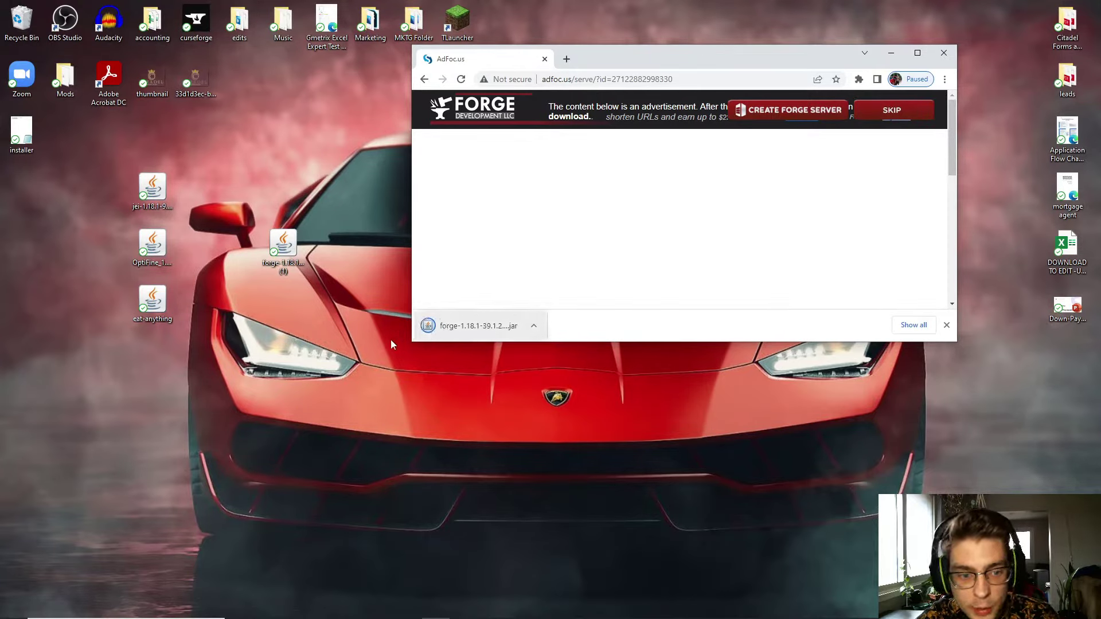
pyautogui.moveTo(448, 325)
pyautogui.mouseDown()
pyautogui.moveTo(299, 233)
pyautogui.moveTo(325, 245)
pyautogui.mouseUp()
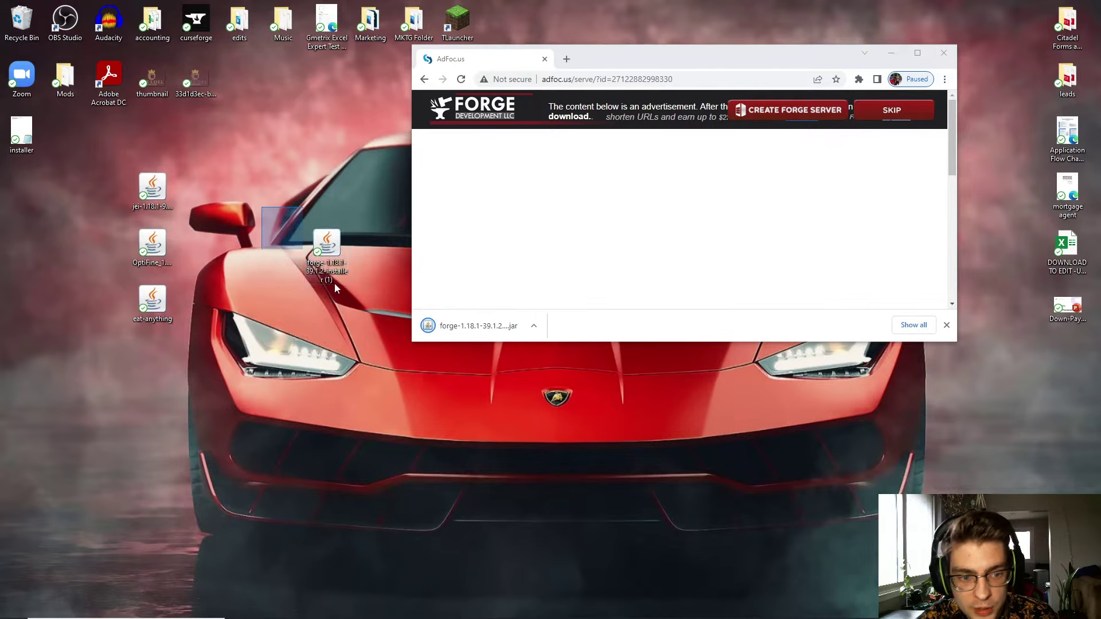
pyautogui.click(946, 325)
pyautogui.click(892, 54)
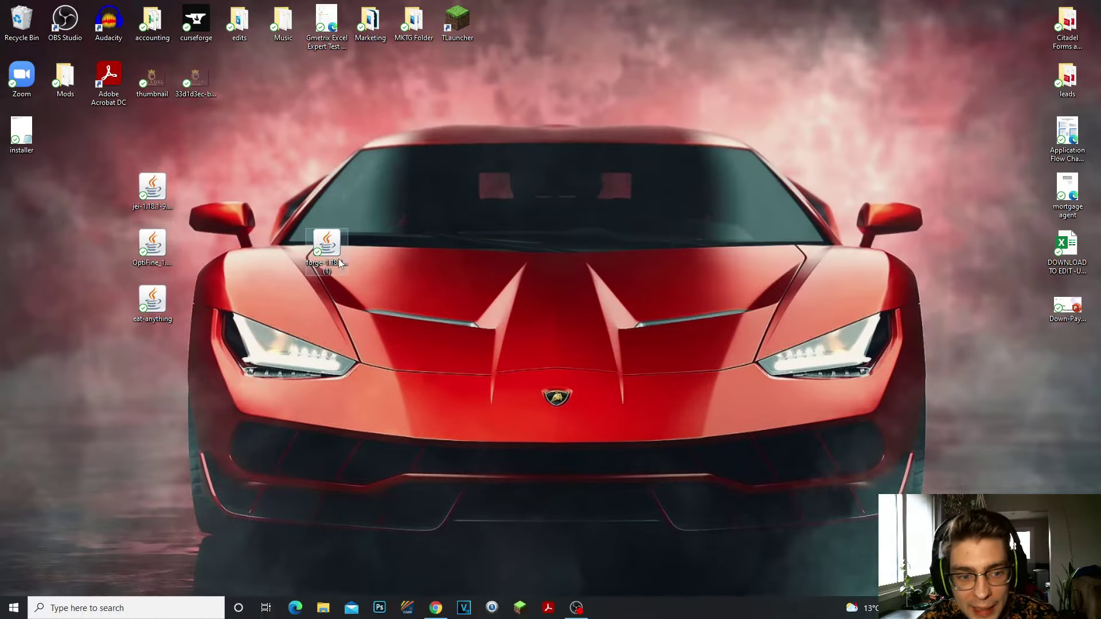
pyautogui.moveTo(326, 245); pyautogui.dragTo(457, 305)
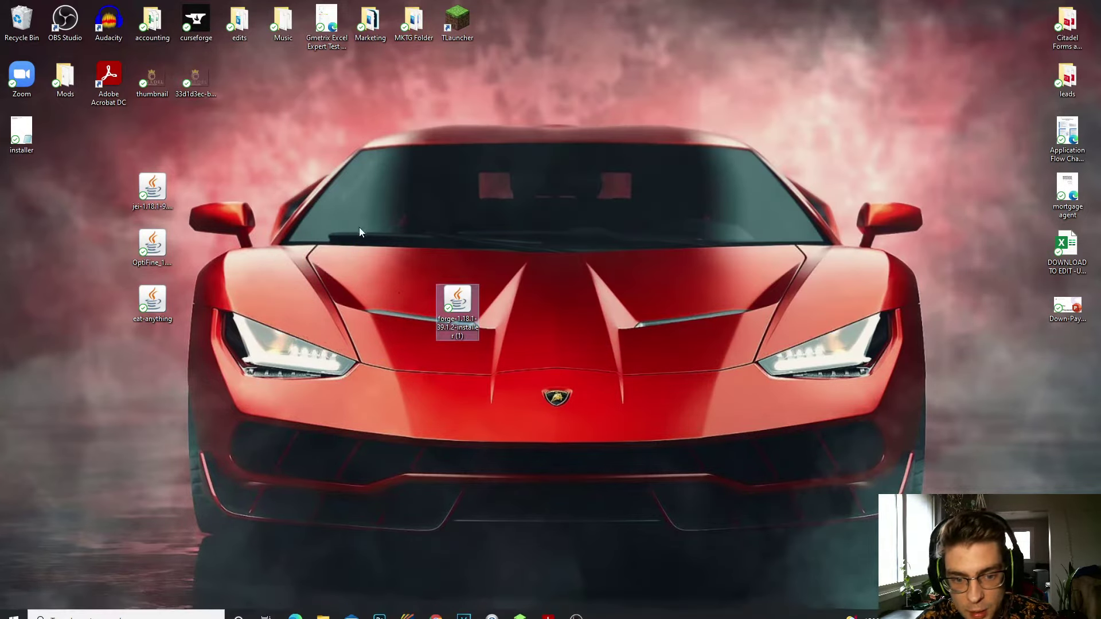
pyautogui.doubleClick(466, 325)
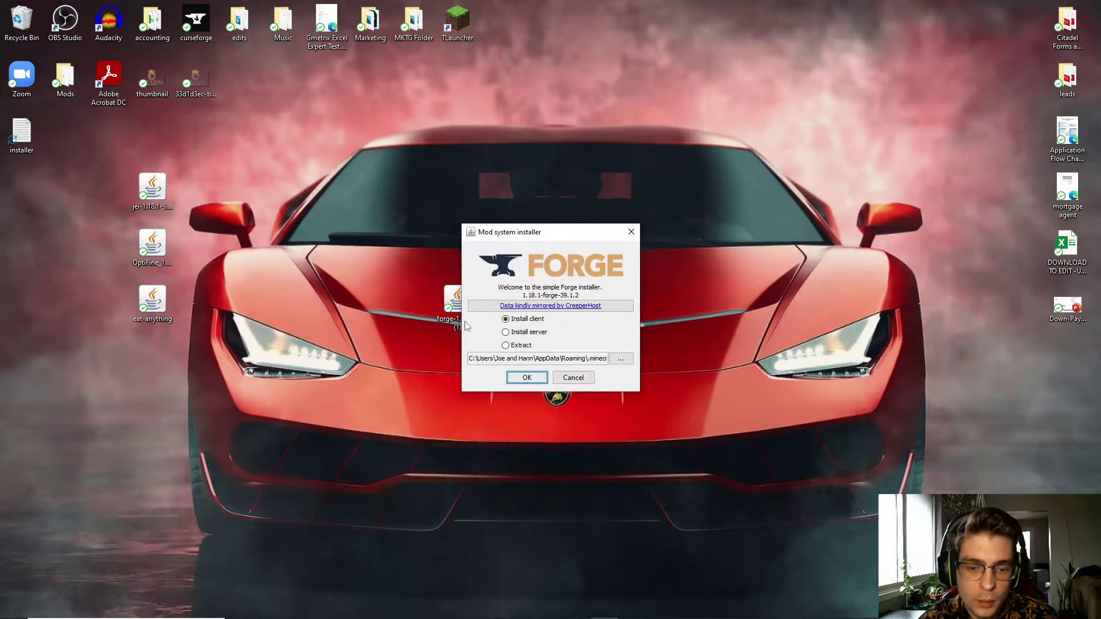
# - Install the Forge client into .minecraft, then bring up the Minecraft Launcher
pyautogui.click(529, 318)
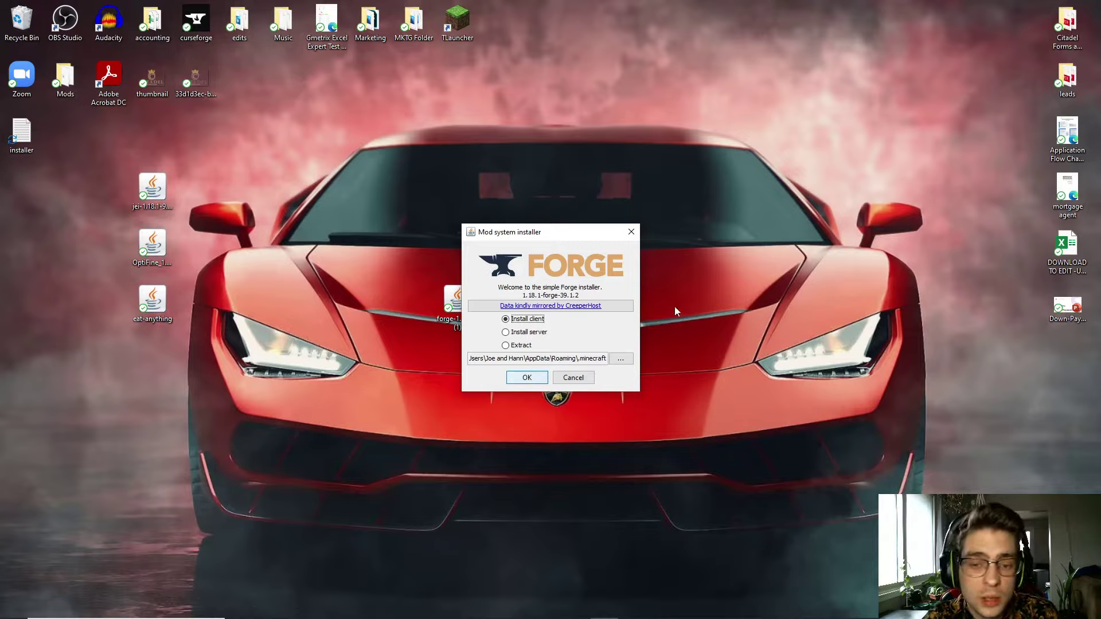
pyautogui.click(530, 378)
pyautogui.click(520, 608)
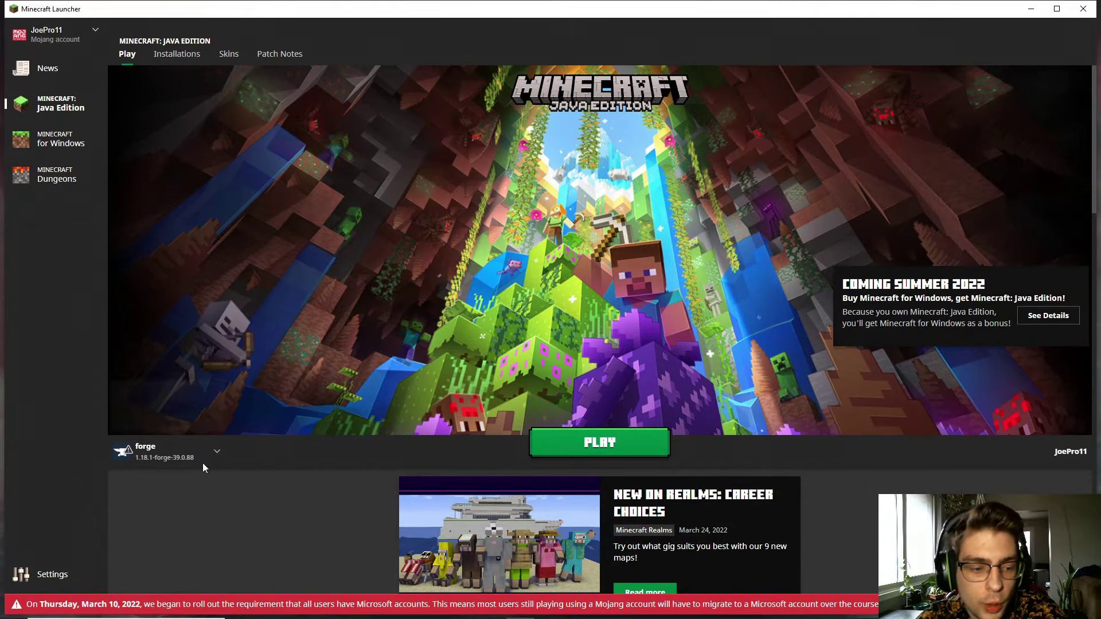
# - Keep the forge (1.18.1-forge) installation selected and play it
pyautogui.click(186, 449)
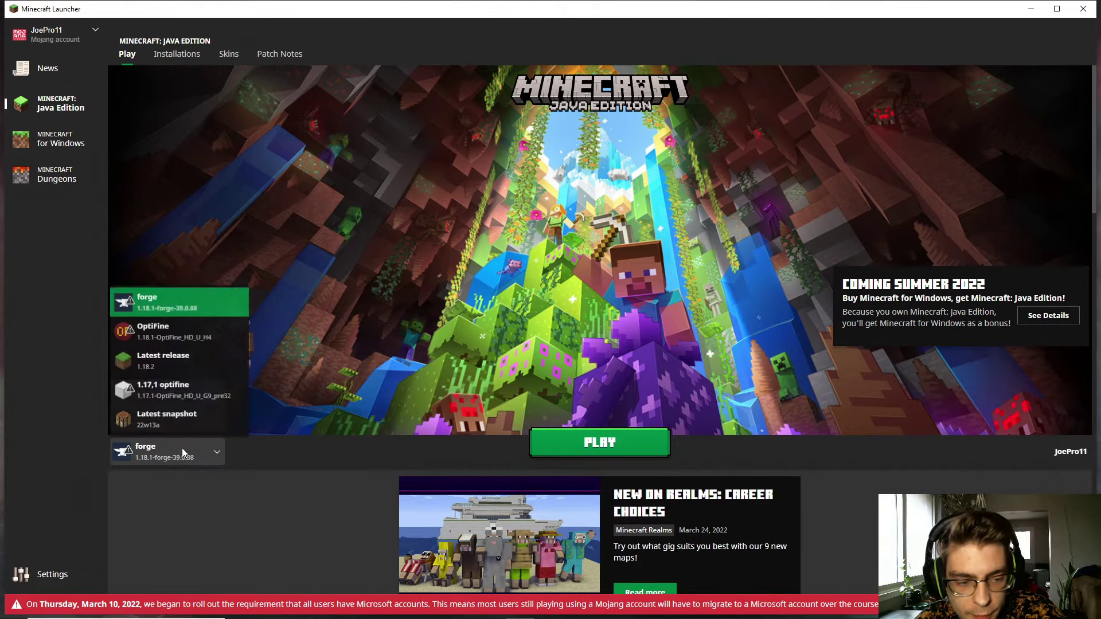
pyautogui.click(180, 303)
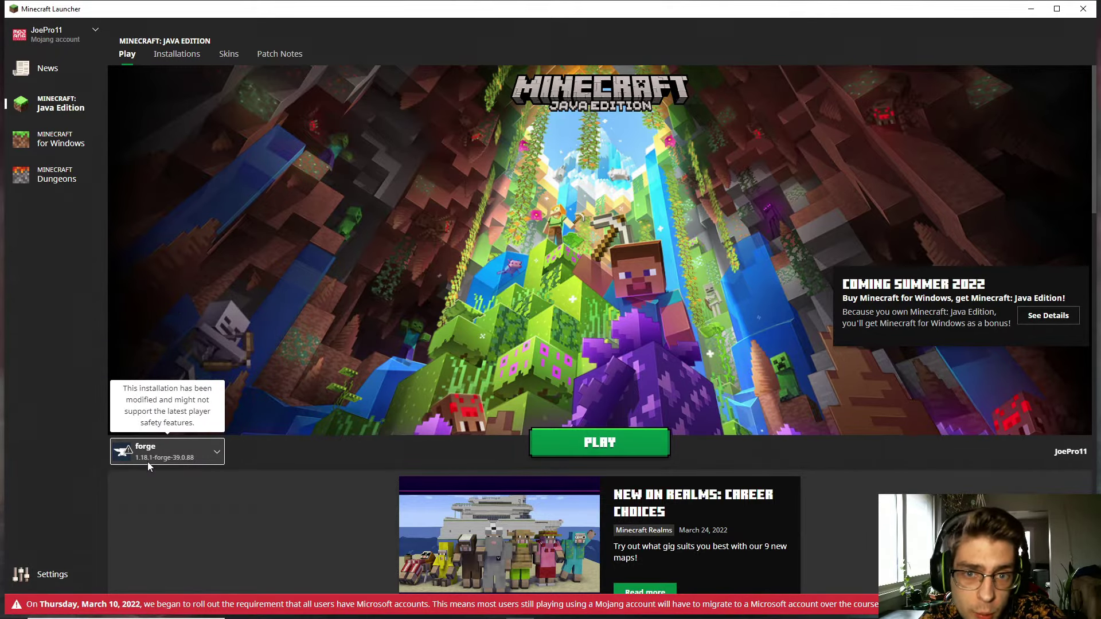
pyautogui.click(600, 442)
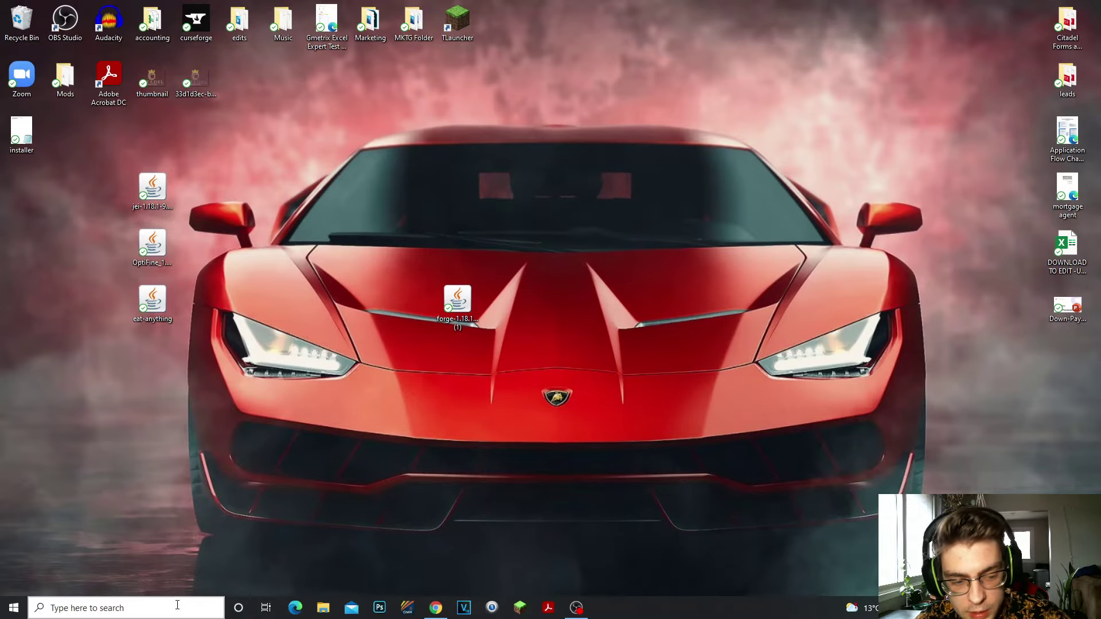
# - Open %appdata% through Run and enter the .minecraft folder
pyautogui.click(177, 606)
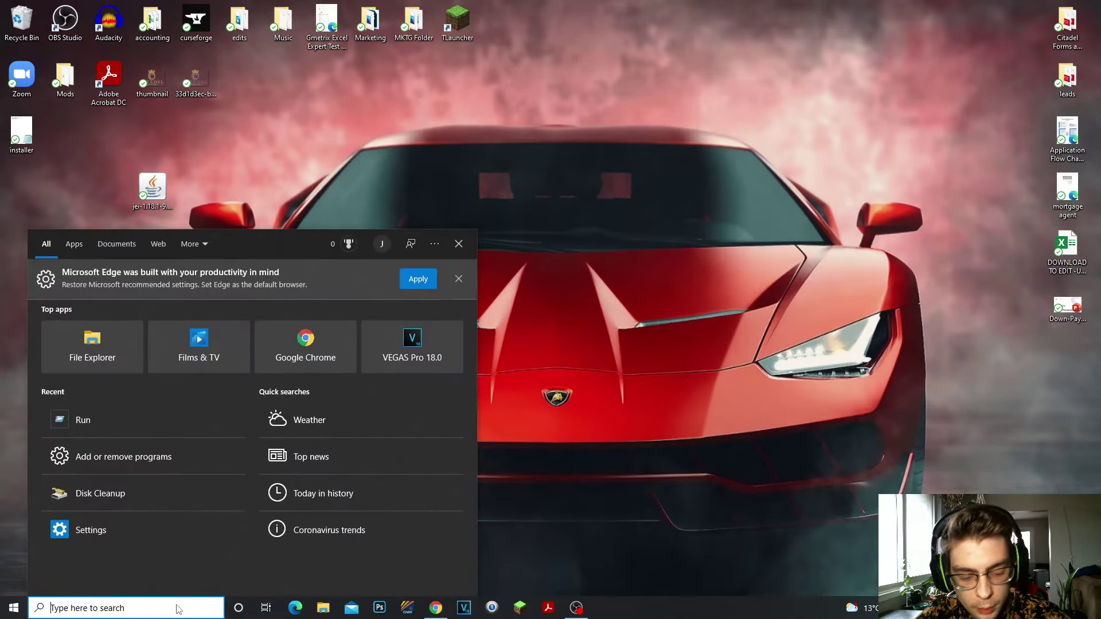
pyautogui.write('run')
pyautogui.press('Return')
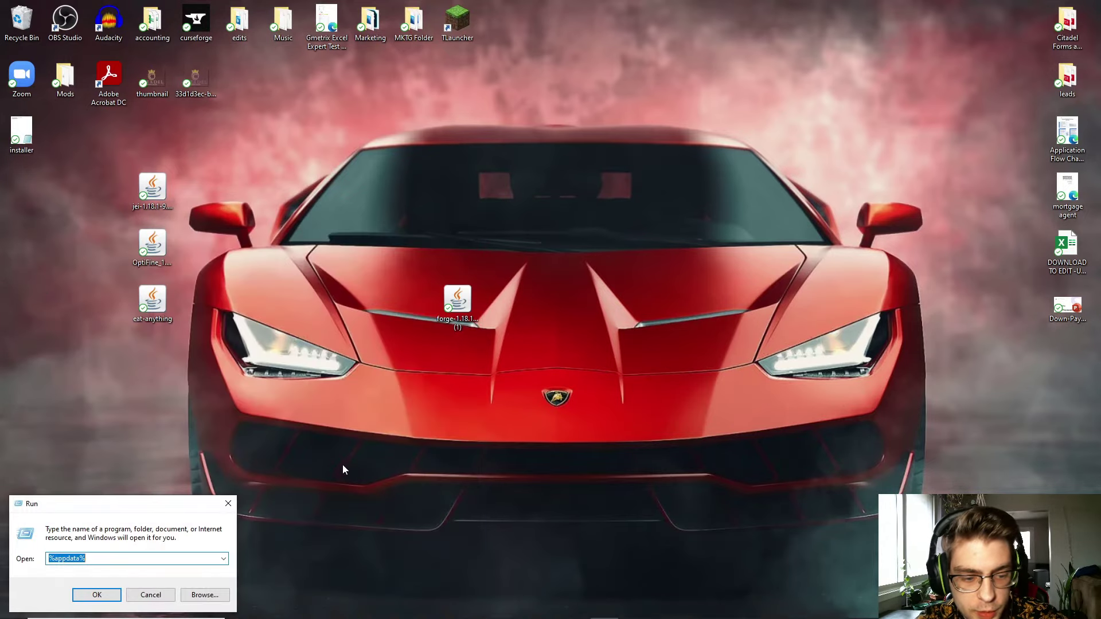
pyautogui.write('%appdata%')
pyautogui.press('Return')
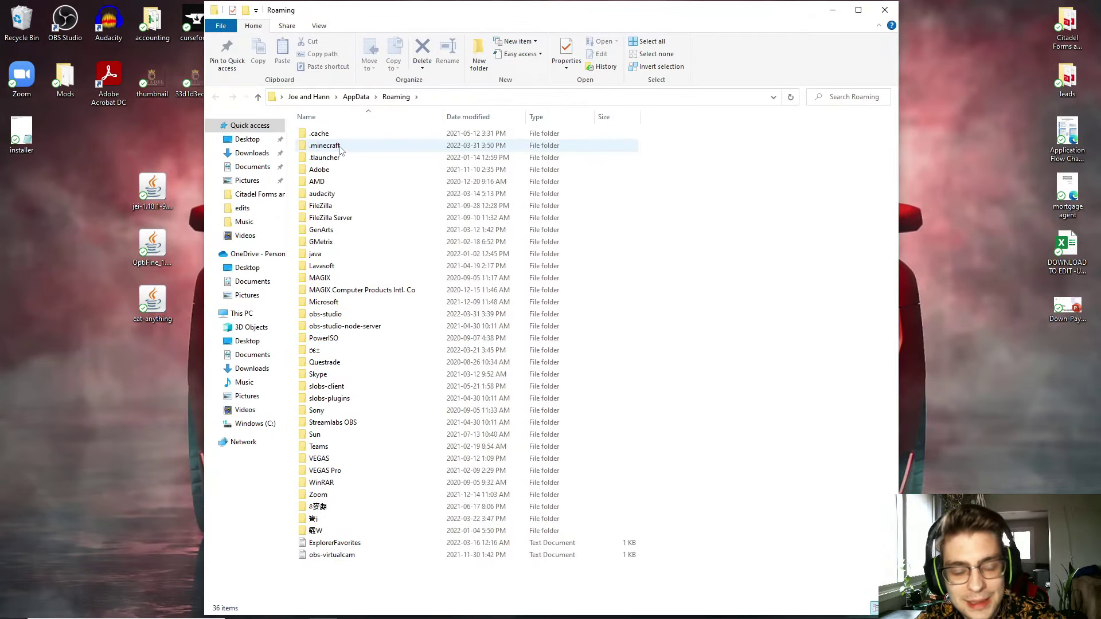
pyautogui.doubleClick(340, 147)
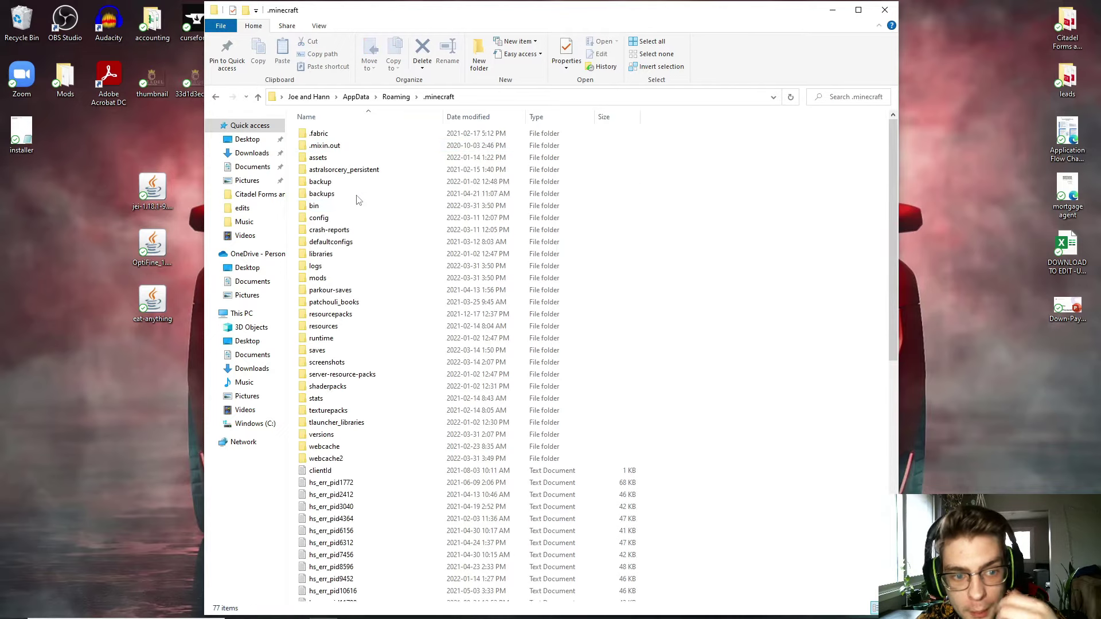
# - Check that the mods folder is empty, then return to .minecraft
pyautogui.doubleClick(330, 280)
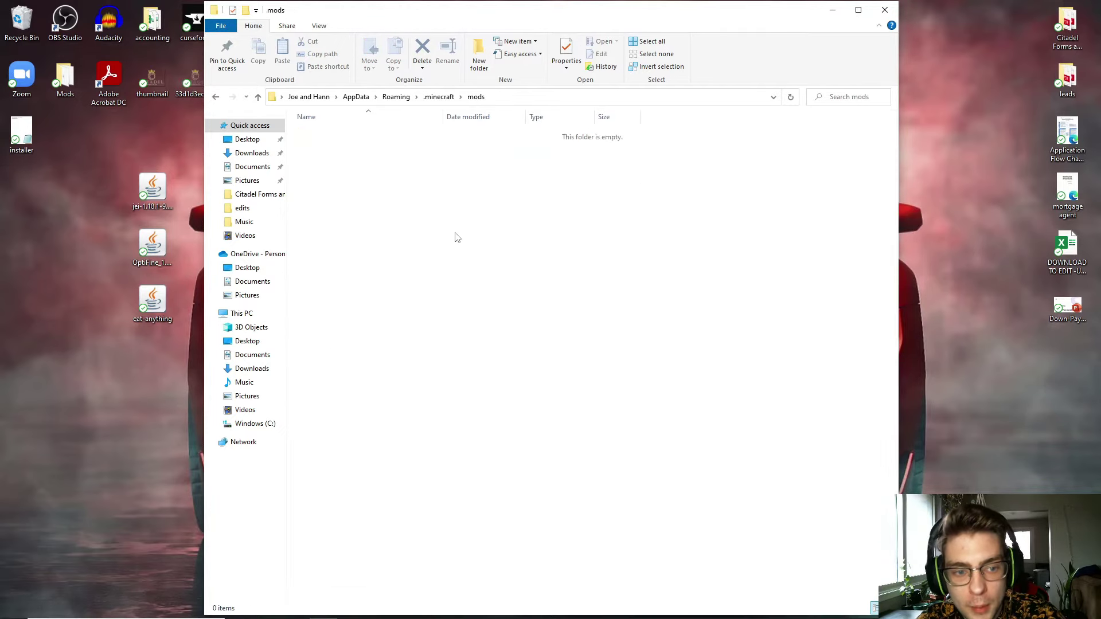
pyautogui.click(216, 98)
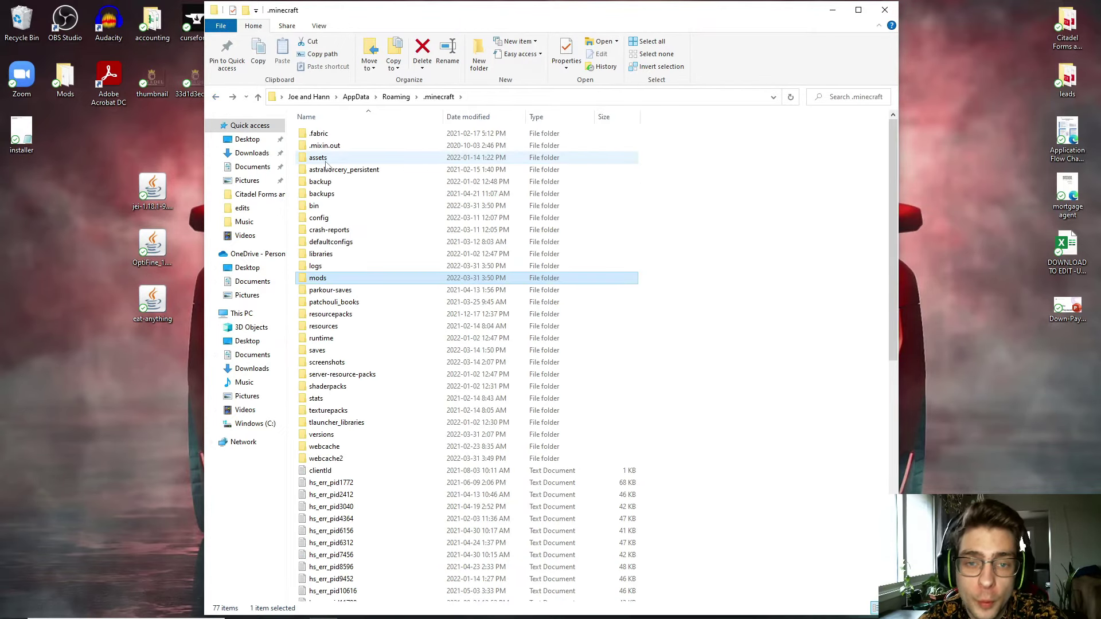
pyautogui.doubleClick(346, 280)
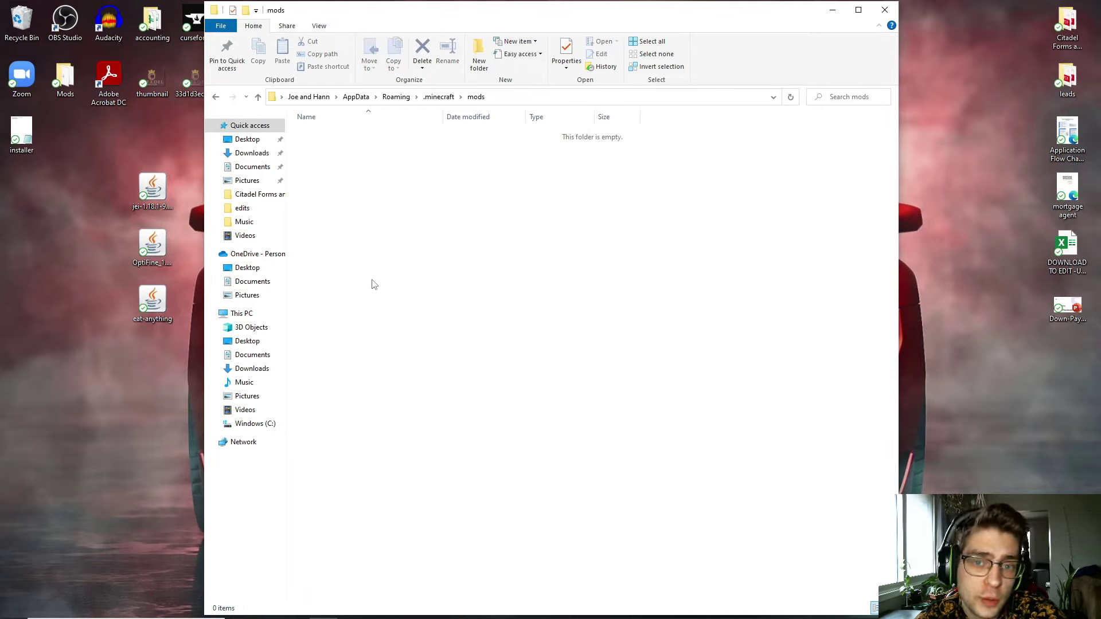
pyautogui.click(215, 98)
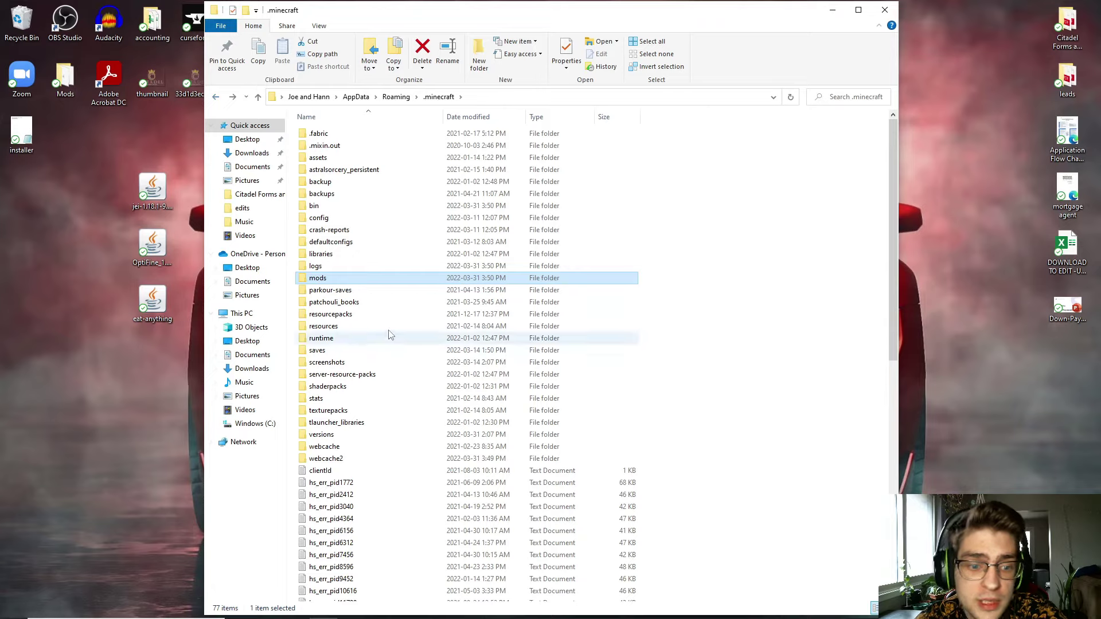